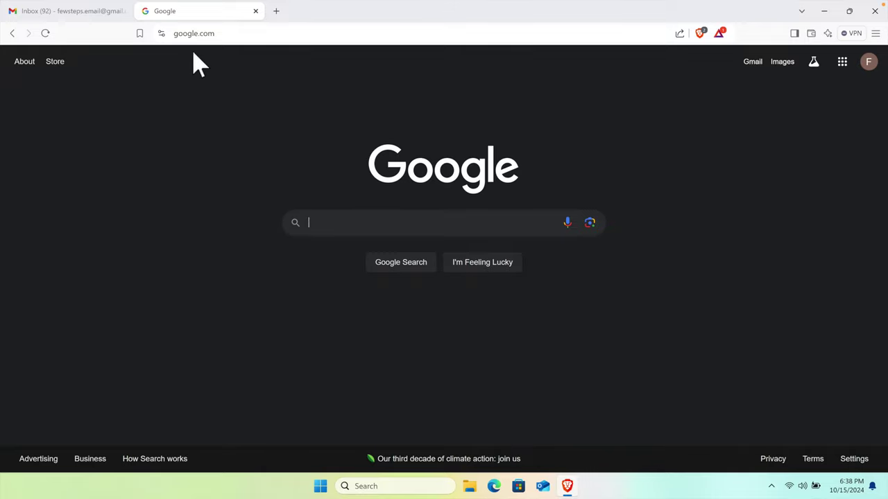
# Step: Search Google for 'capcut' and open the official capcut.com result
pyautogui.click(220, 33)
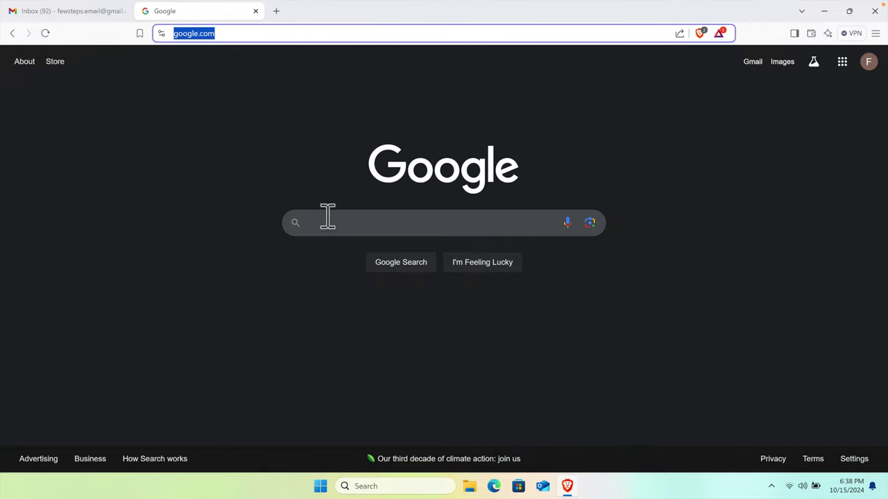
pyautogui.click(393, 233)
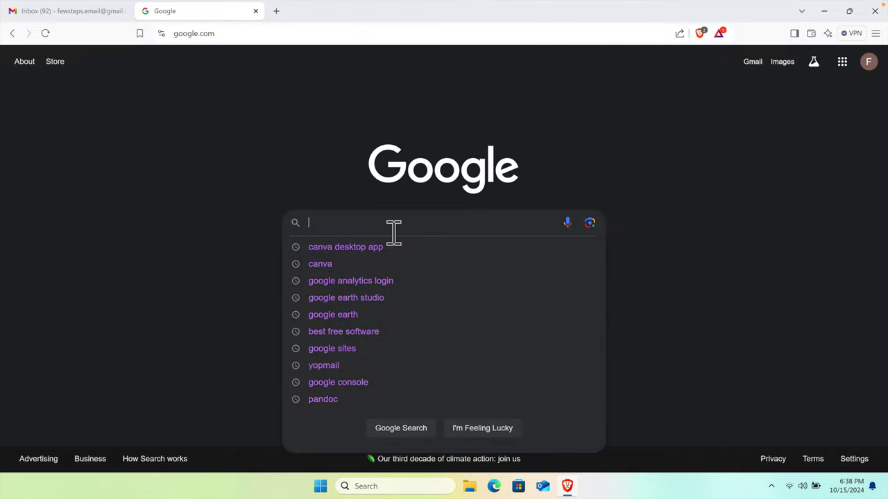
pyautogui.write('c')
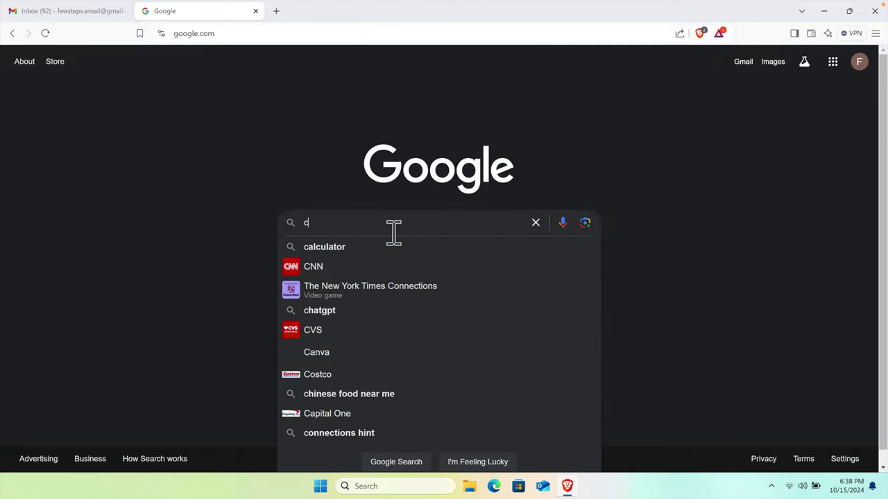
pyautogui.write('caps')
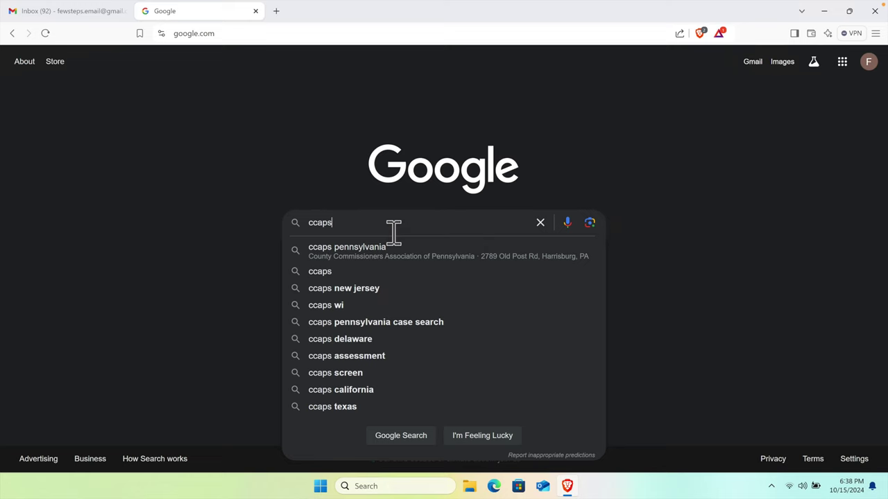
pyautogui.press('BackSpace')
pyautogui.press('BackSpace')
pyautogui.write('cut')
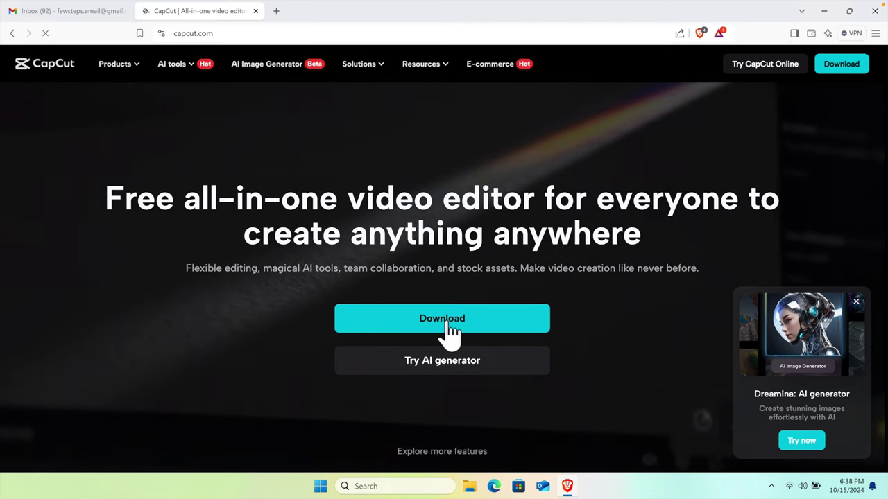
pyautogui.click(451, 323)
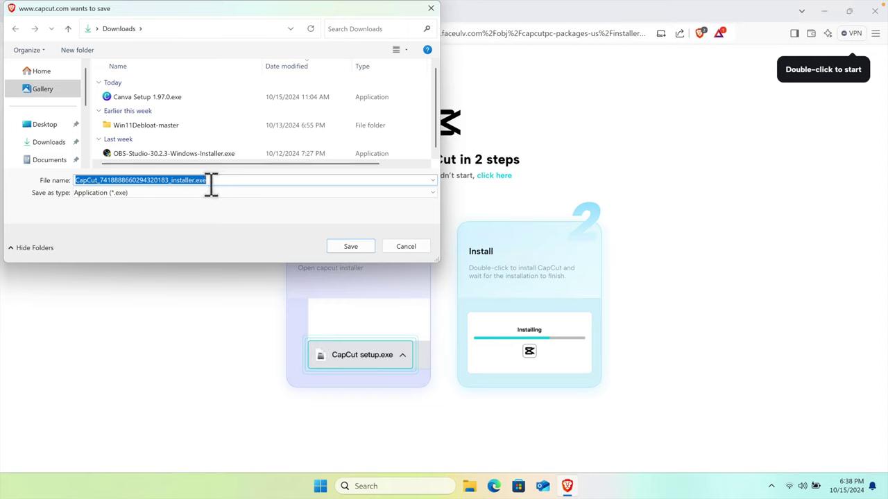
pyautogui.click(45, 149)
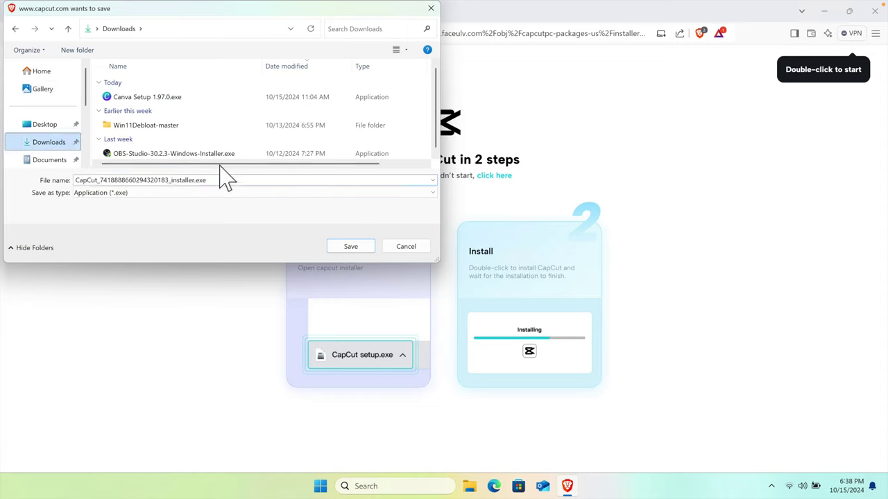
pyautogui.click(350, 247)
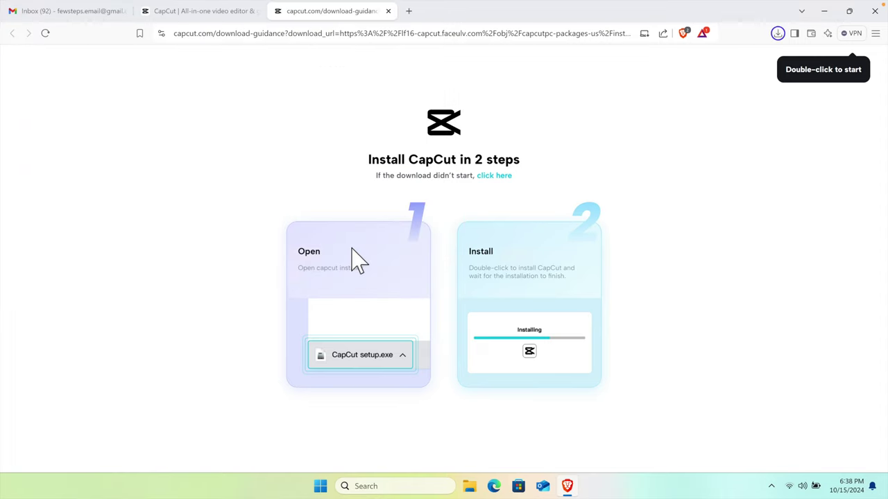
pyautogui.moveTo(645, 90)
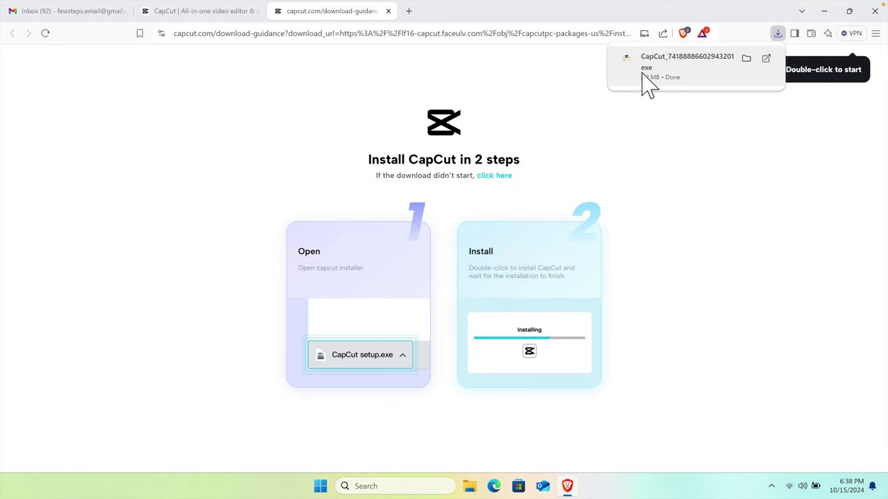
# Step: Show the Downloads folder in File Explorer and select the CapCut installer, widening Name to show it fully
pyautogui.click(830, 17)
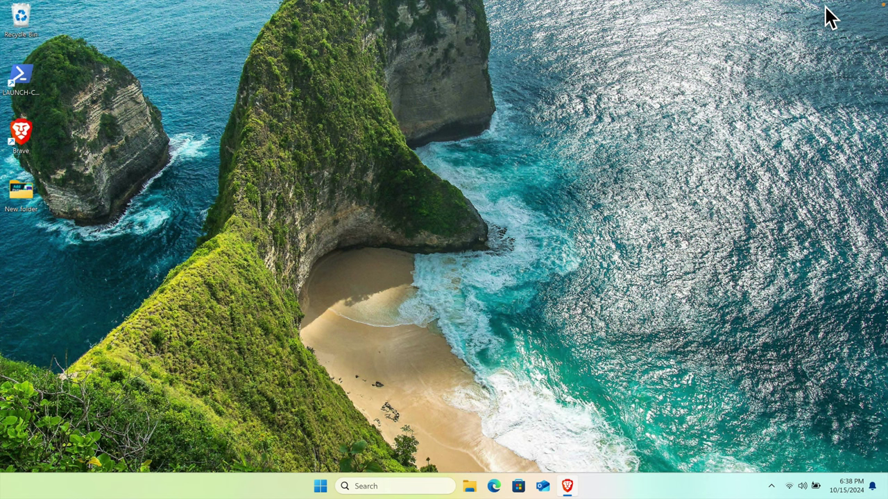
pyautogui.click(473, 489)
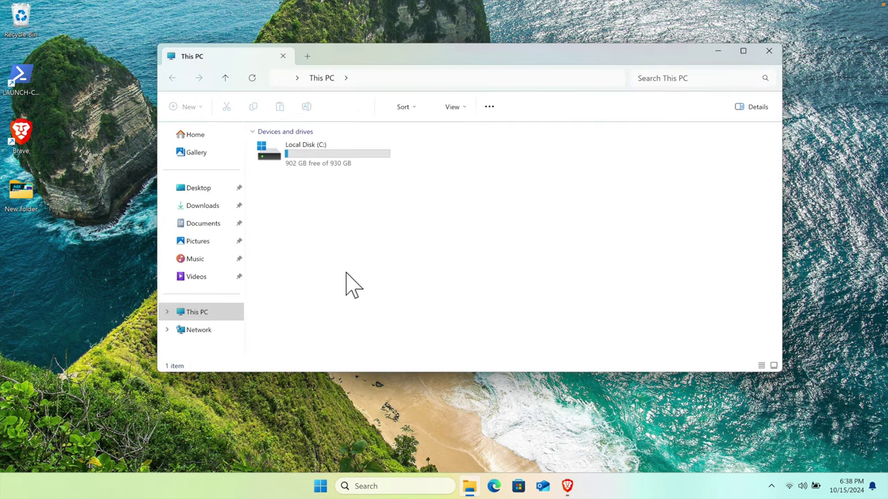
pyautogui.click(198, 207)
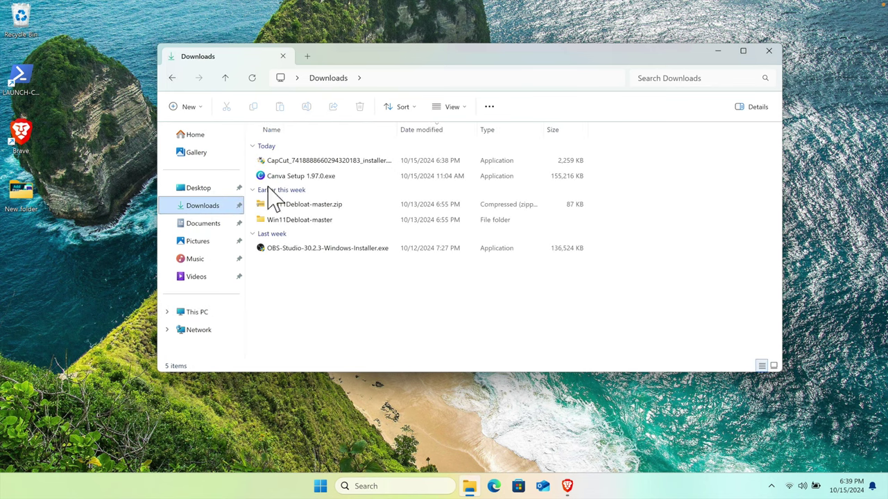
pyautogui.click(340, 162)
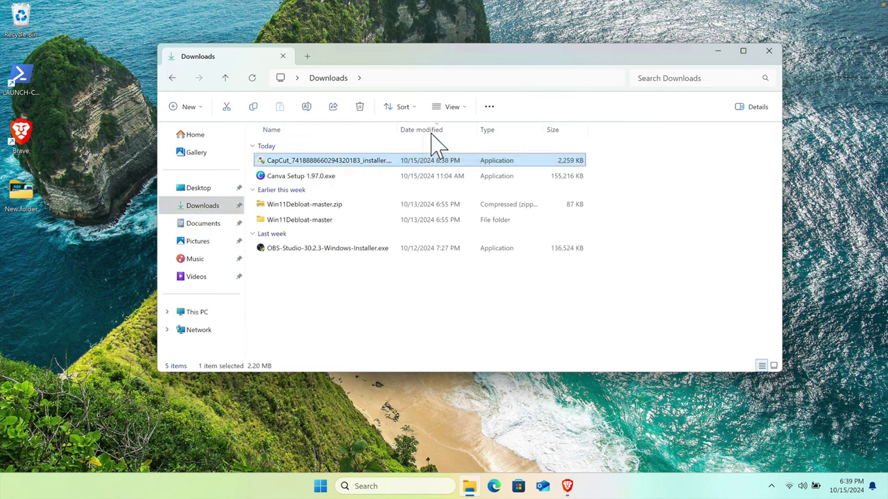
pyautogui.moveTo(396, 130); pyautogui.dragTo(496, 135)
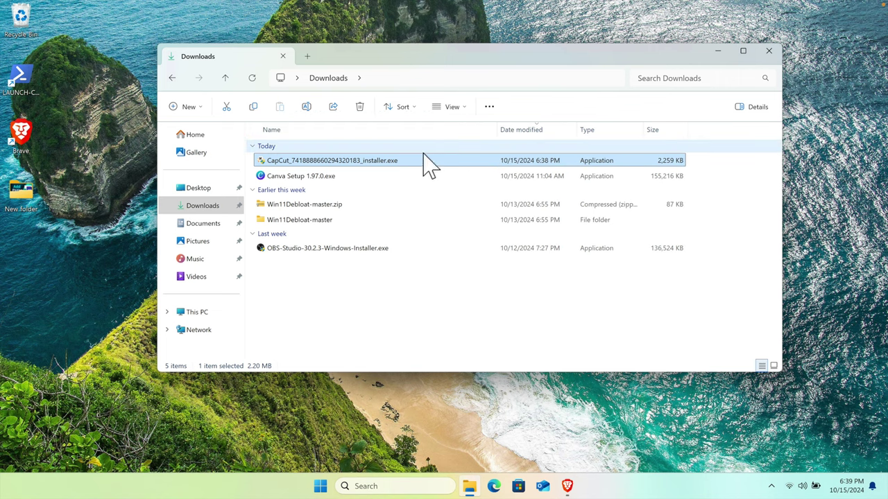
# Step: Run the CapCut installer, approve User Account Control, and let installation reach 100%
pyautogui.doubleClick(317, 163)
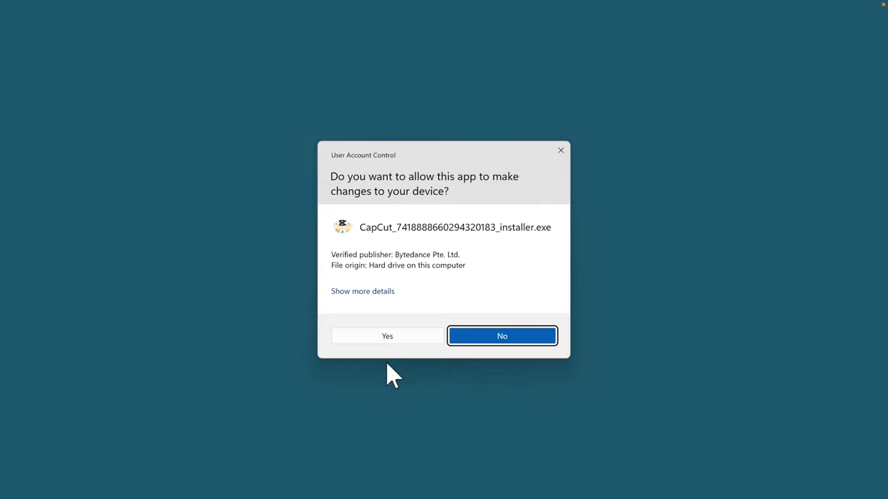
pyautogui.click(390, 340)
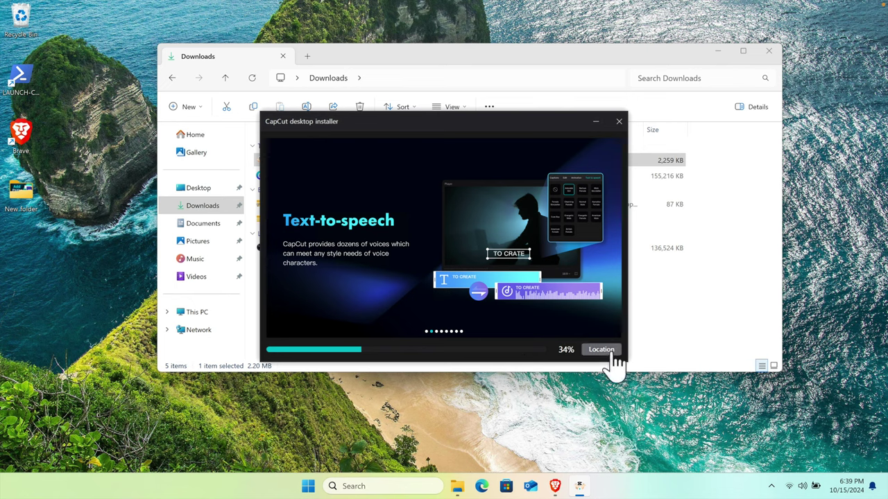
pyautogui.moveTo(454, 119); pyautogui.dragTo(455, 123)
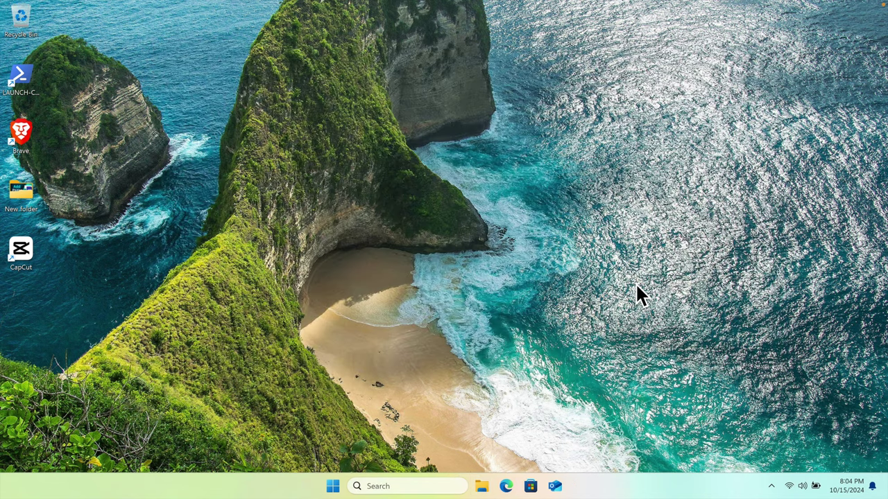
pyautogui.click(30, 264)
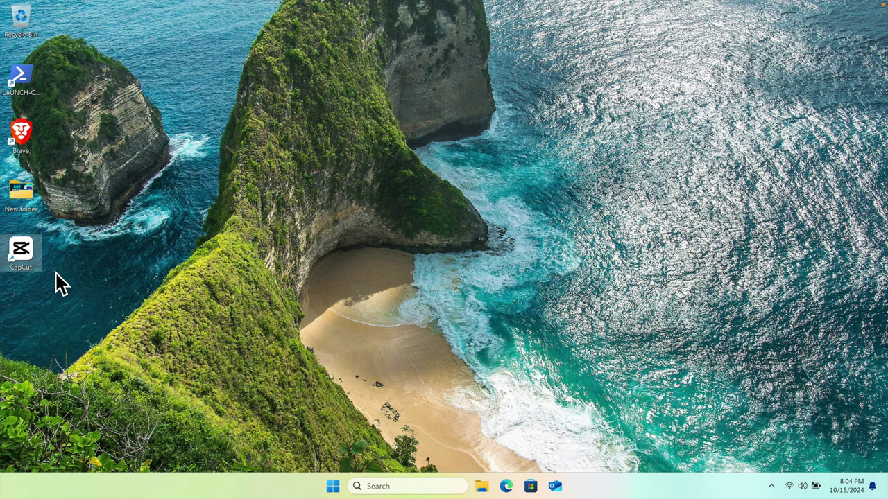
pyautogui.click(333, 486)
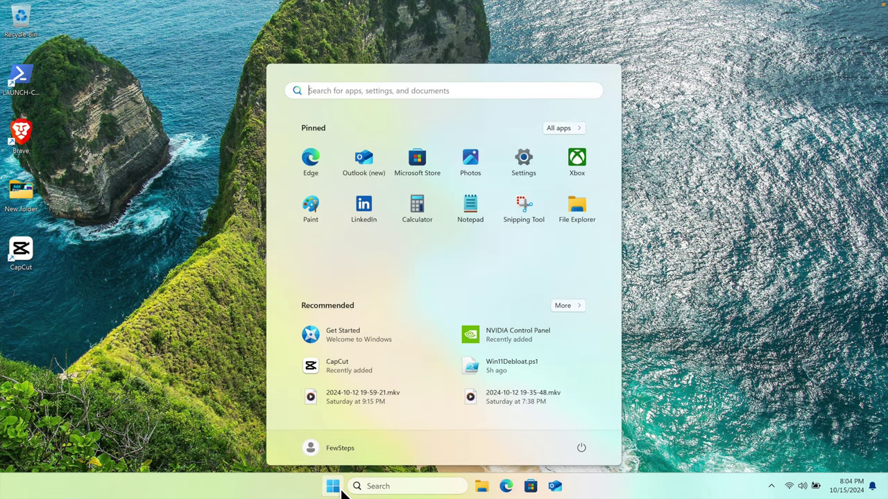
pyautogui.click(398, 90)
pyautogui.write('ca')
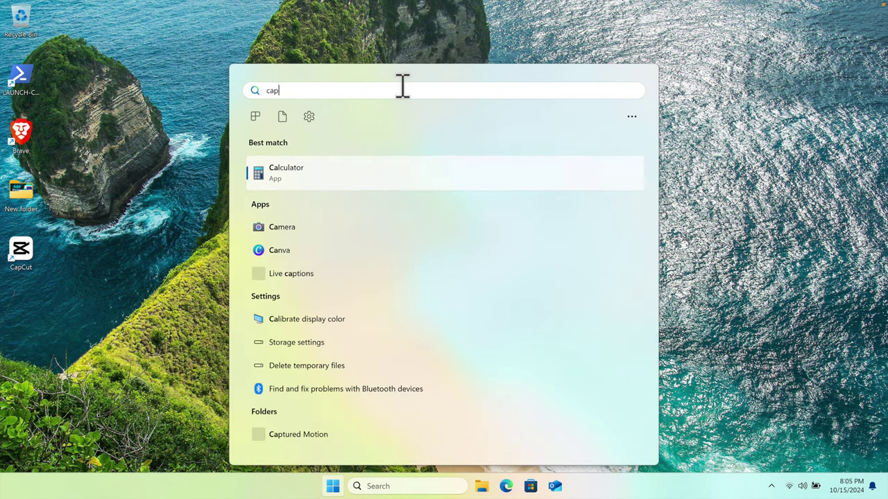
pyautogui.write('p')
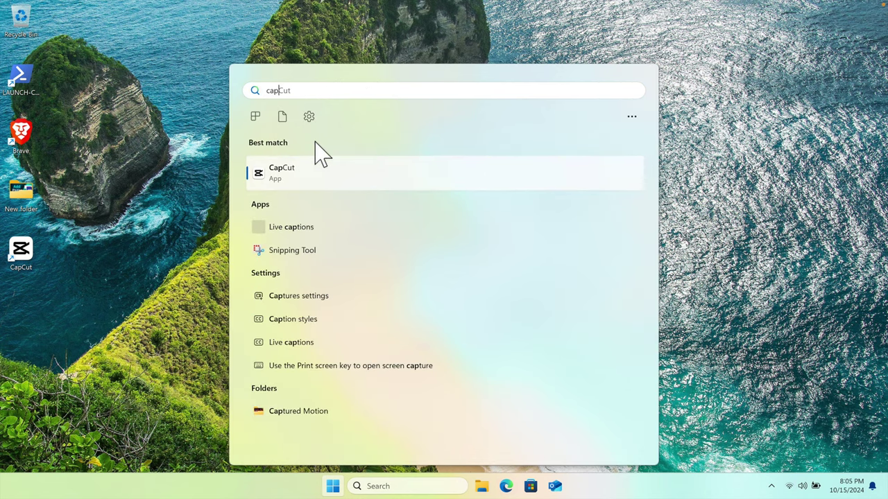
pyautogui.click(737, 280)
pyautogui.click(329, 491)
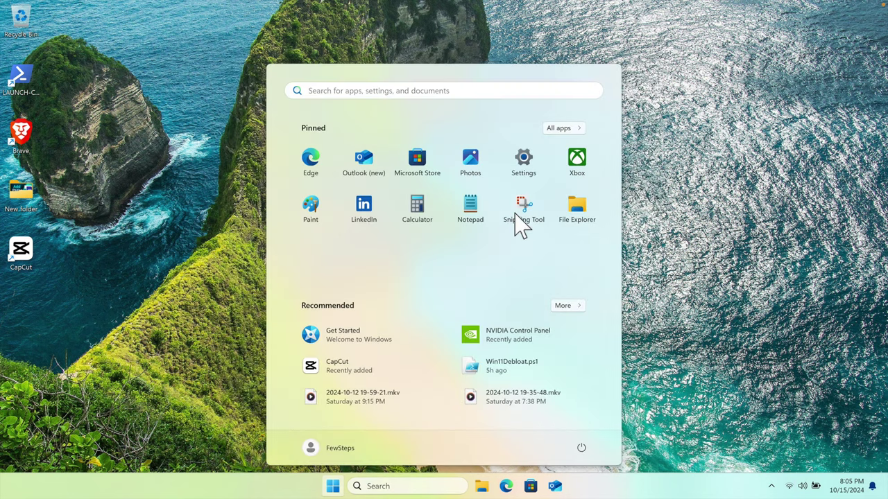
pyautogui.click(562, 129)
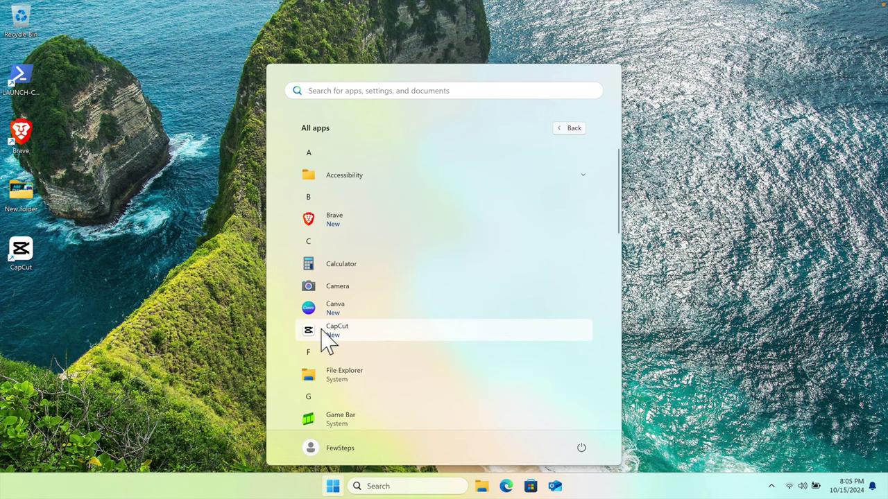
# Step: Close the Start menu to return to the desktop showing the CapCut shortcut
pyautogui.click(757, 296)
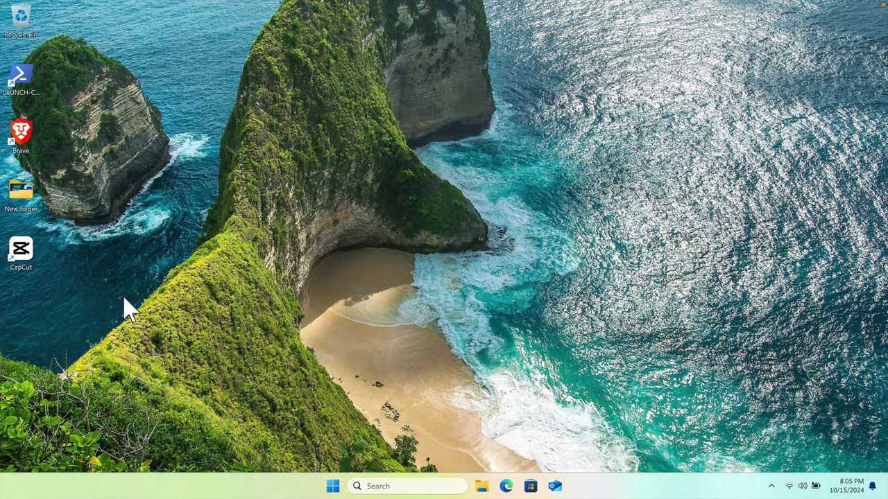